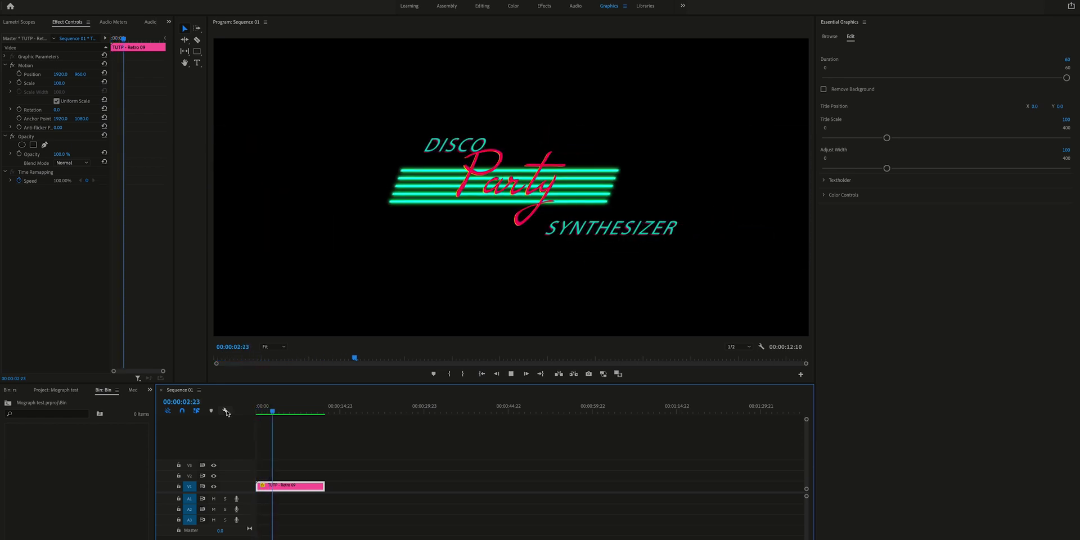
- Adjust Title Scale and Adjust Width to resize the neon title and shorten its lines
left_click(824, 195)
left_click(824, 180)
scroll(876, 102, "down", 5)
scroll(876, 102, "down", 2)
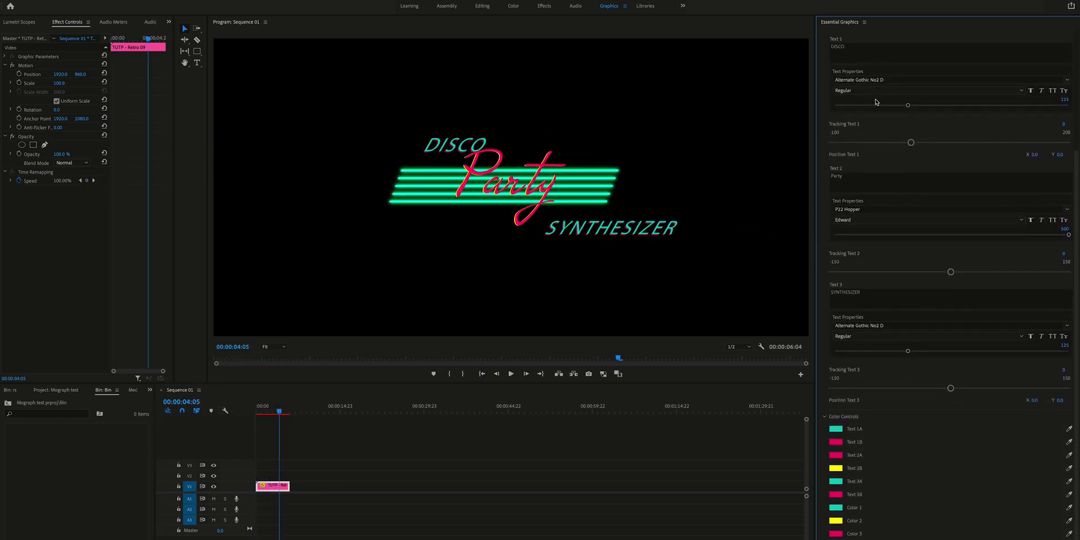
scroll(876, 102, "up", 10)
mouse_move(887, 138)
left_mouse_down()
mouse_move(871, 139)
mouse_move(885, 138)
left_mouse_up()
left_click_drag(887, 168, 911, 168)
left_click_drag(910, 167, 900, 167)
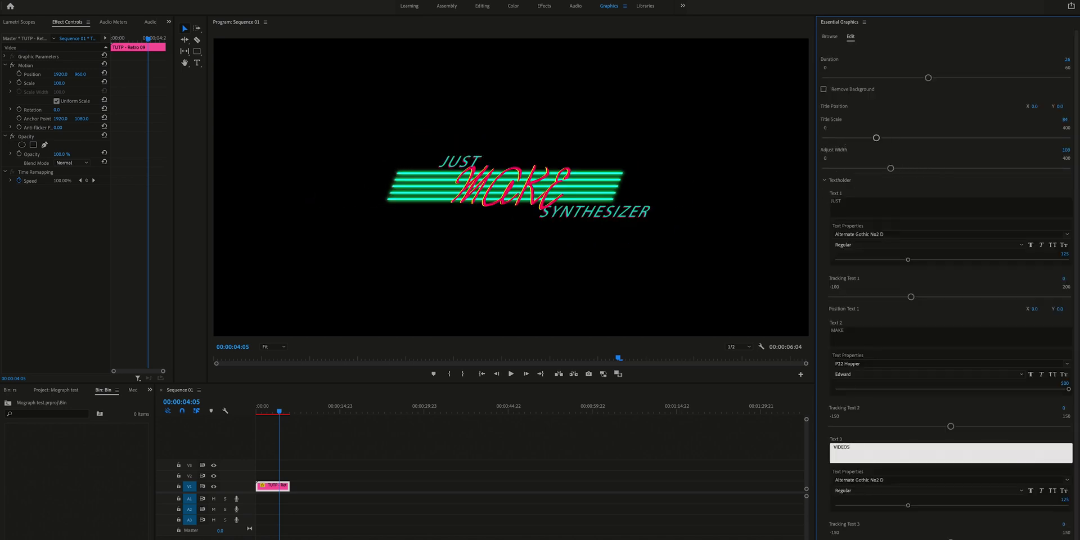
- Finish the title text as JUST MAKE VIDEOS and set Text 2's font to Gloss And Bloom
left_click(886, 413)
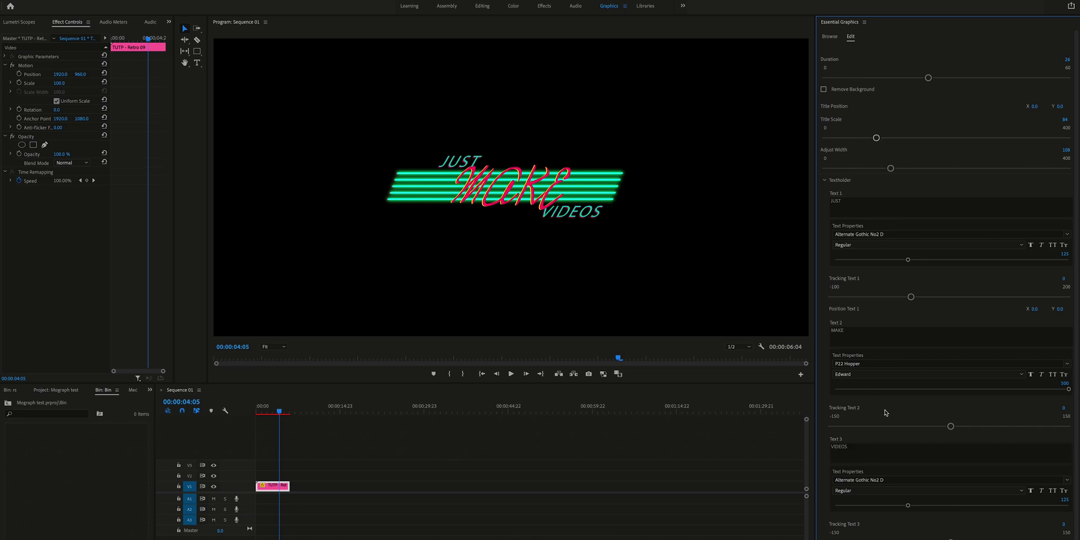
left_click(877, 234)
left_click(880, 246)
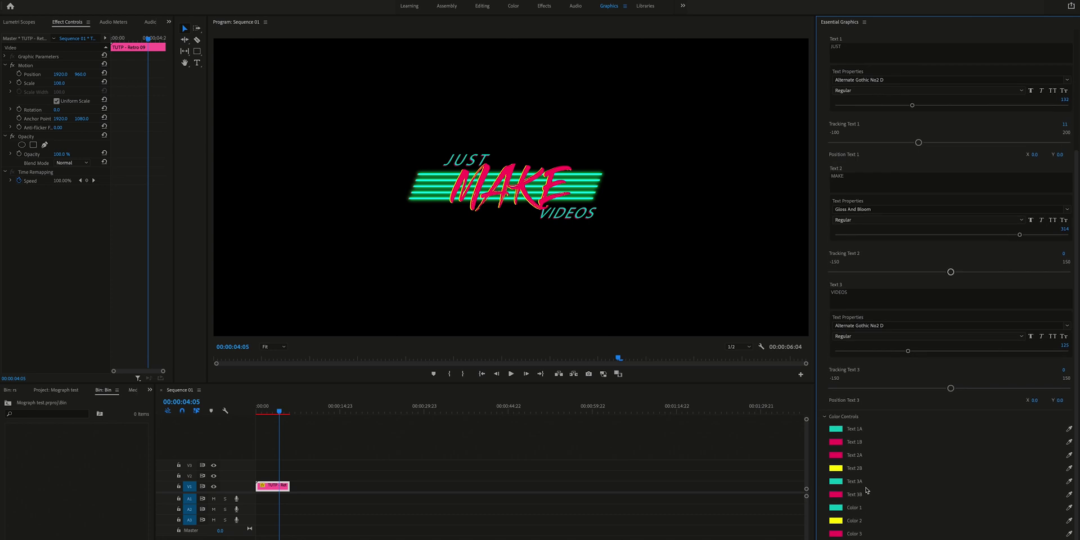
- Colour the words JUST and VIDEOS yellow through the Text 1A and Text 3A swatches
left_click(837, 481)
left_click(120, 55)
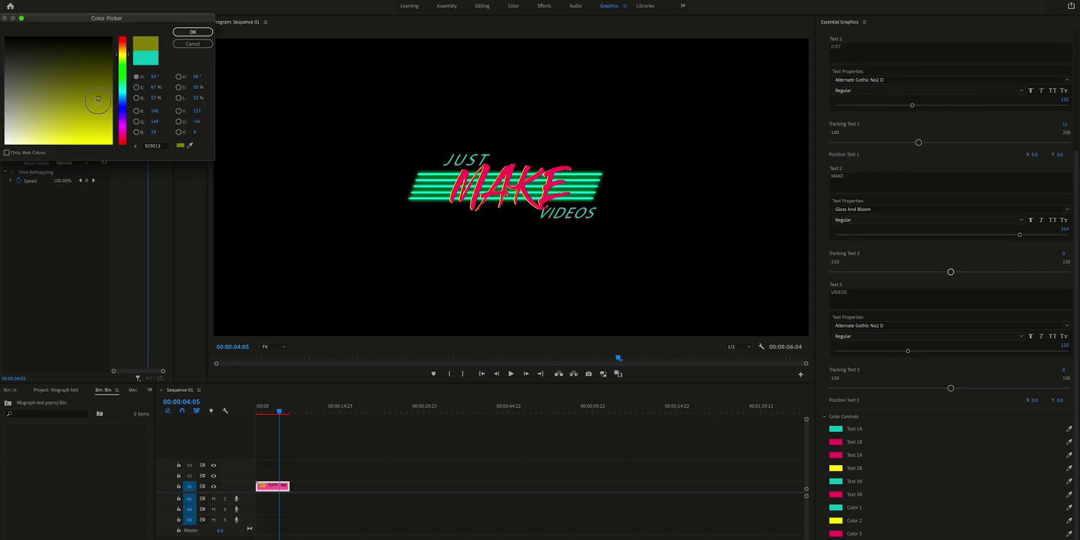
left_click_drag(98, 100, 108, 144)
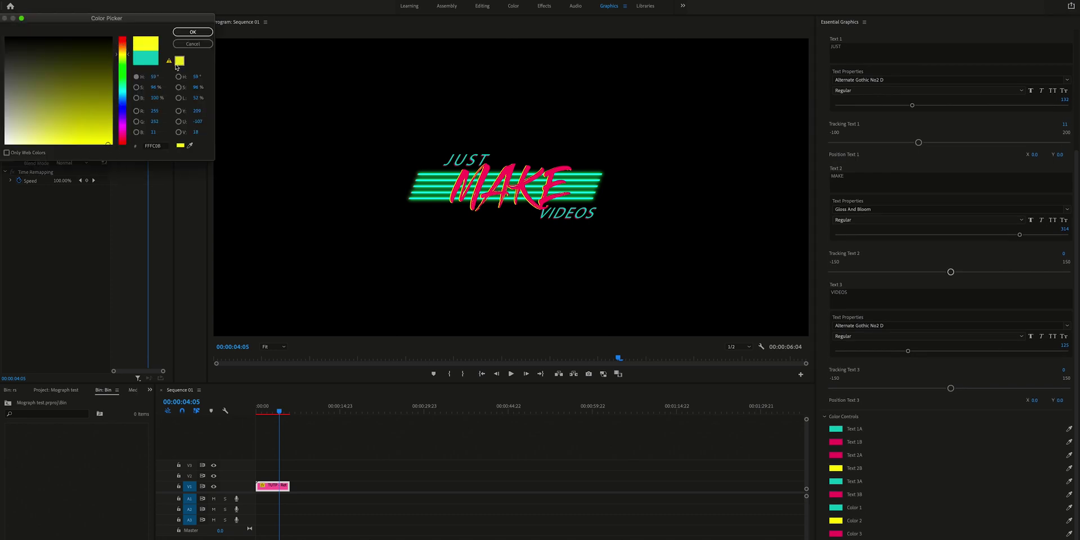
left_click(179, 34)
left_click(836, 443)
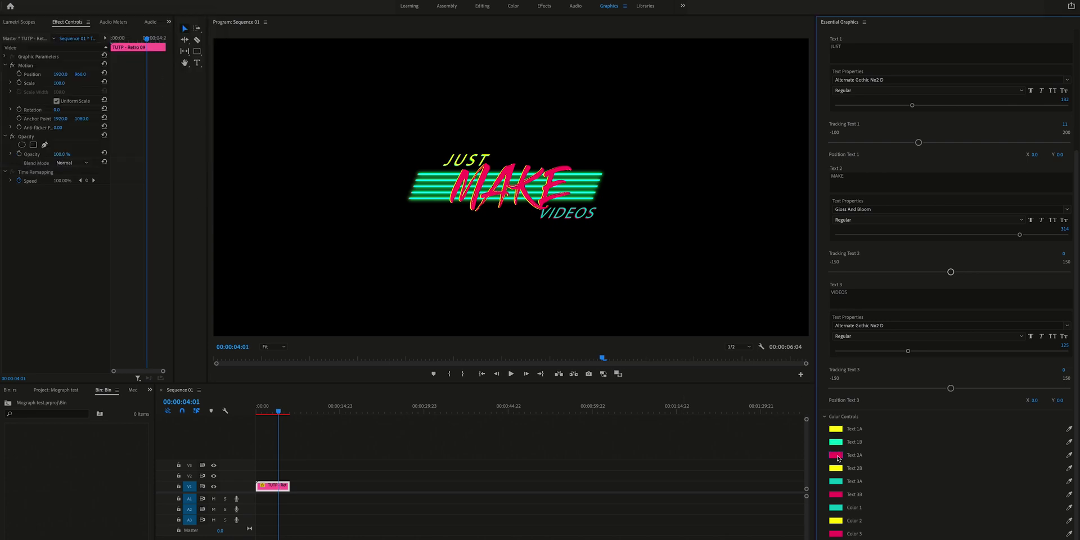
left_click(837, 456)
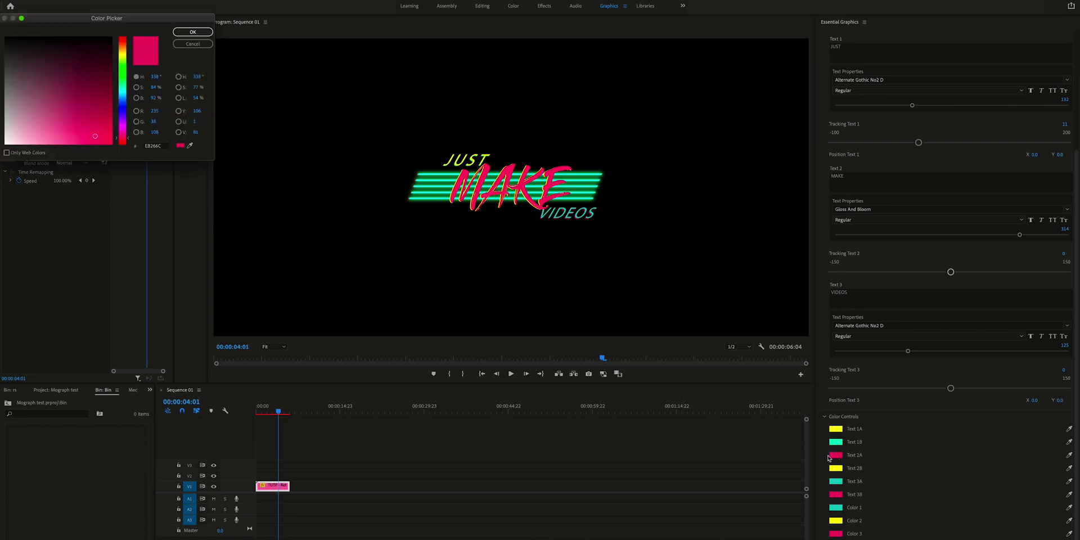
left_click(204, 33)
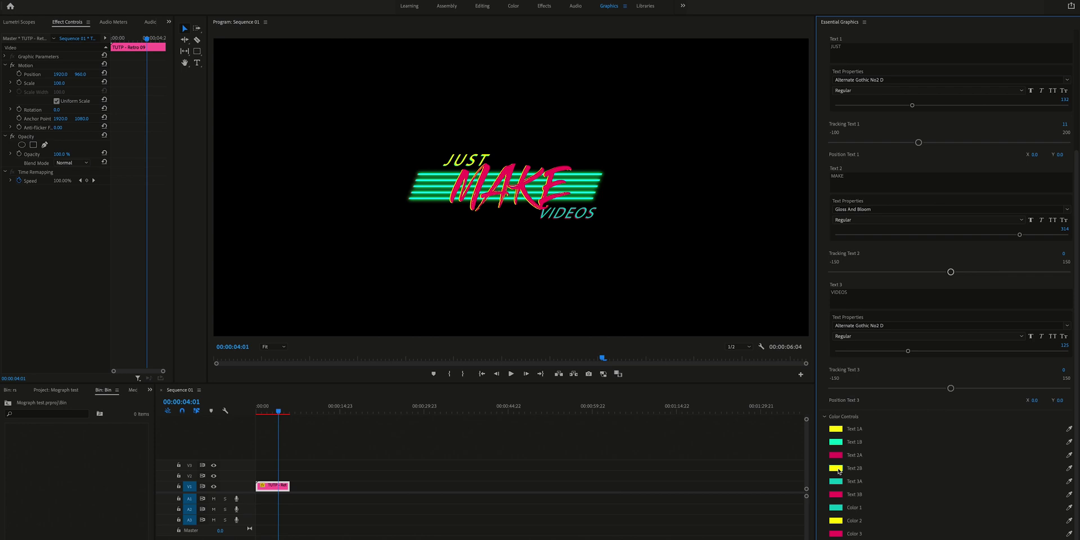
left_click(836, 482)
left_click_drag(118, 88, 118, 53)
left_click(178, 34)
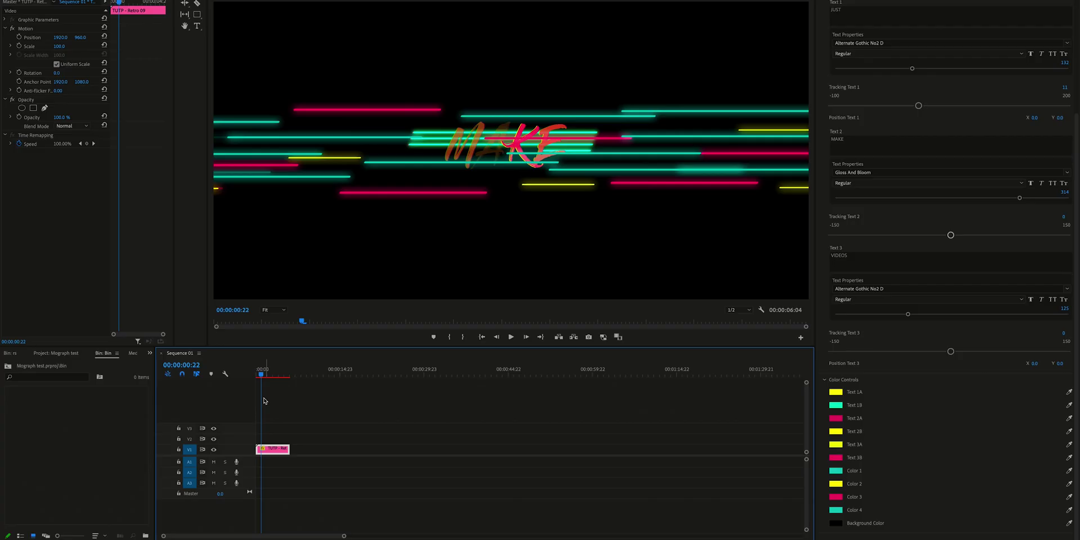
- Check Remove Background to drop the title's red background
left_click(837, 524)
key("Return")
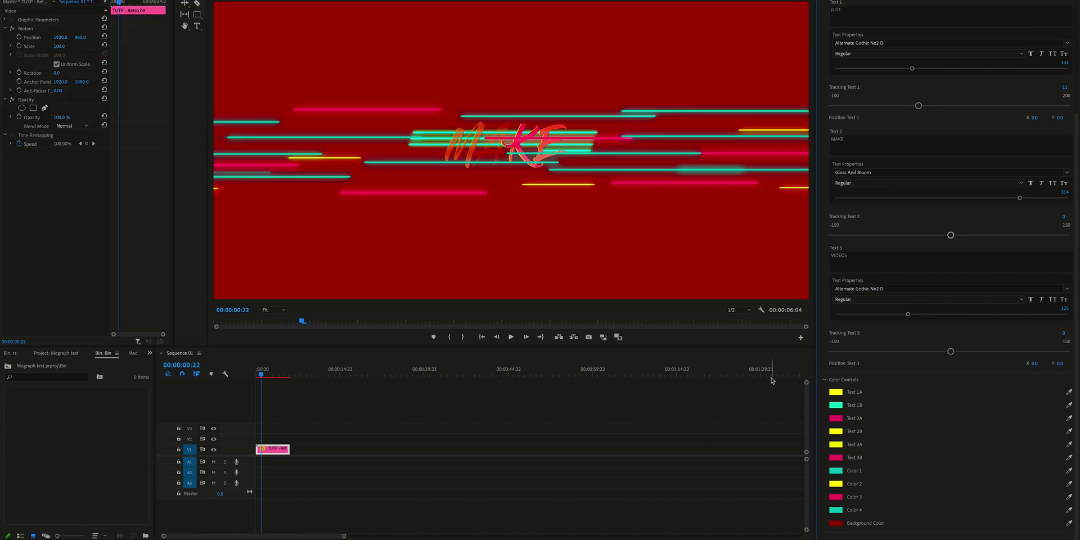
scroll(858, 471, "up", 3)
left_click(824, 53)
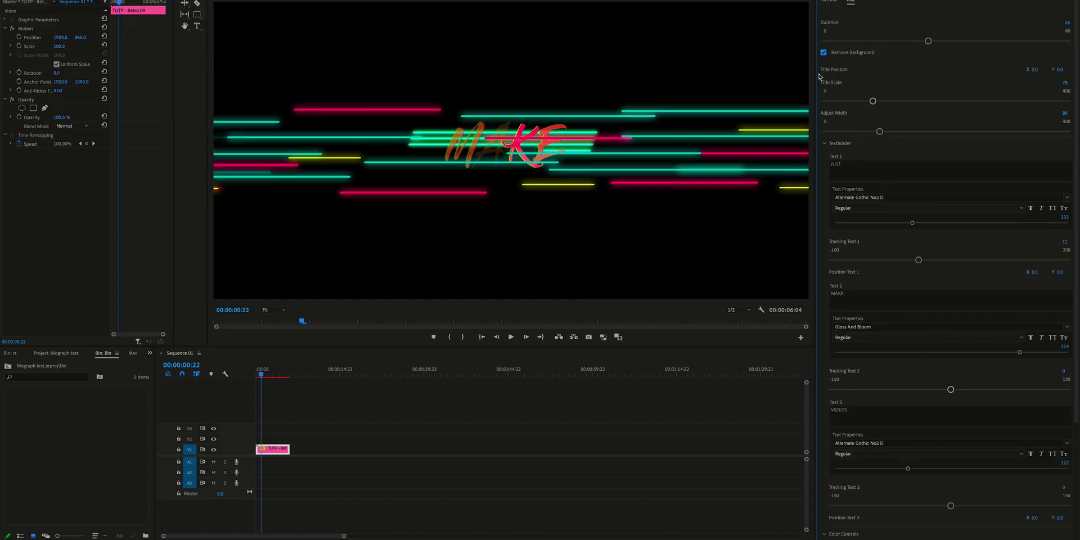
scroll(900, 337, "down", 3)
- Set neon streak colours: Color 1 pink, Color 2 blue, Color 3 yellow, Color 4 green
left_click(836, 471)
left_click_drag(123, 50, 122, 95)
key("Return")
left_click(837, 484)
left_click(128, 67)
key("Return")
left_click(836, 497)
left_click_drag(123, 93, 122, 20)
key("Return")
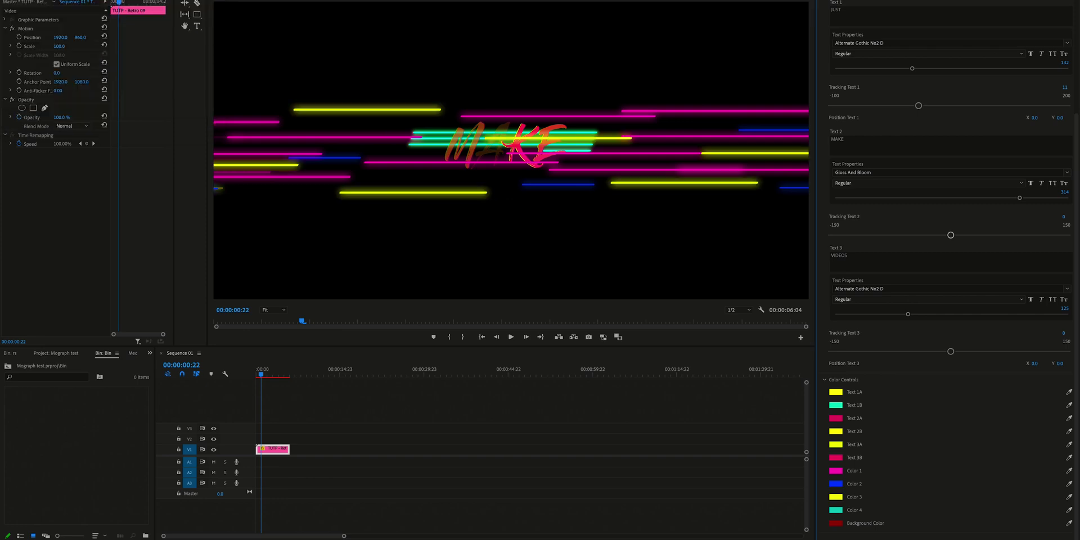
left_click(836, 510)
left_click_drag(122, 54, 122, 29)
key("Return")
- Play back the recoloured title, then return to the start of the sequence
left_click(837, 510)
key("Return")
left_click(298, 412)
key("space")
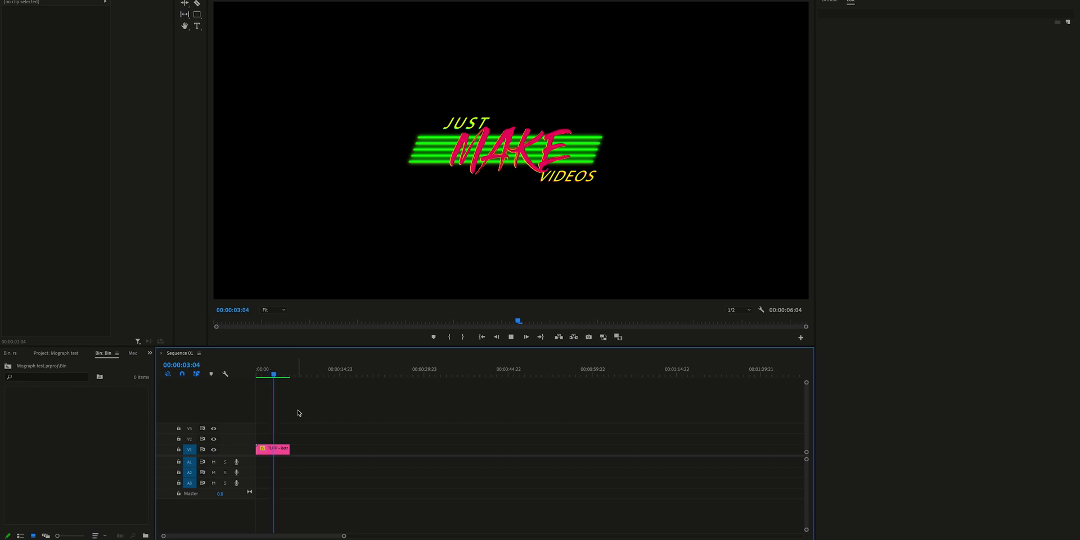
key("space")
left_click_drag(274, 374, 225, 376)
- Play the finished neon title, then select the second TUTP - Vintage badge clip
key("space")
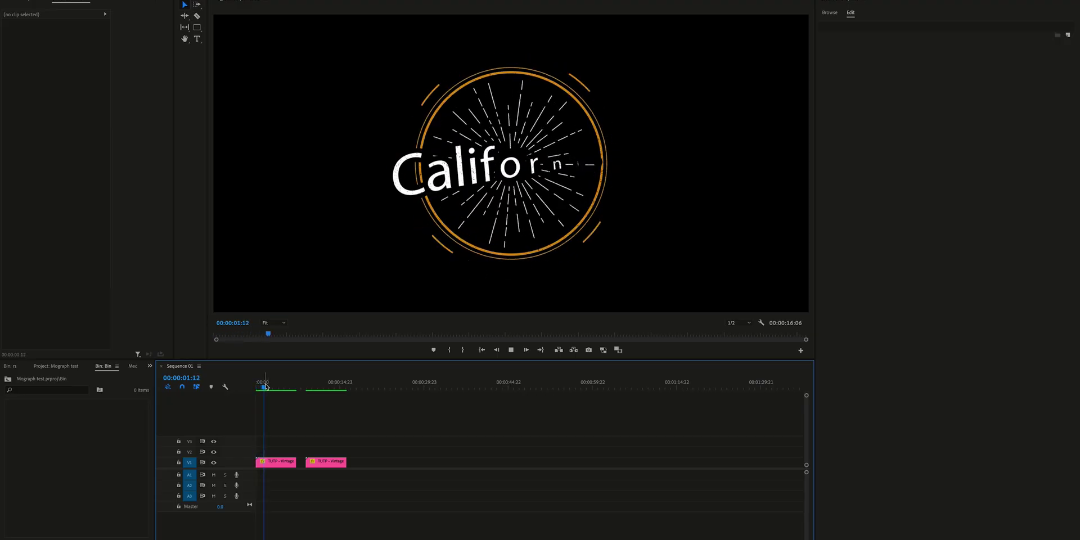
left_click(305, 388)
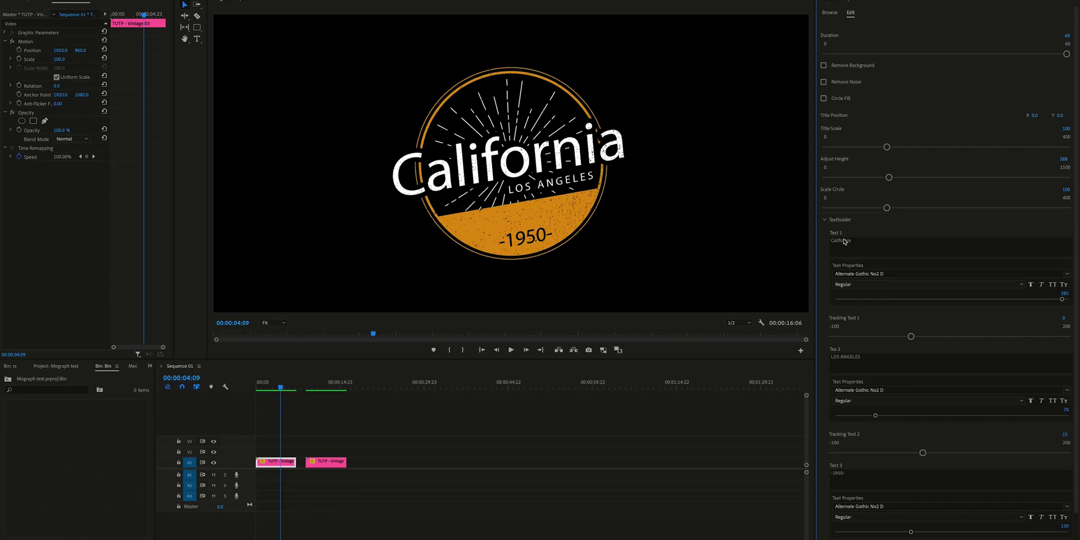
- Clear the badge's Text 1–3, move it onto V2, and scale SPECTACULAR Journey to 61
double_click(844, 241)
key("BackSpace")
double_click(865, 357)
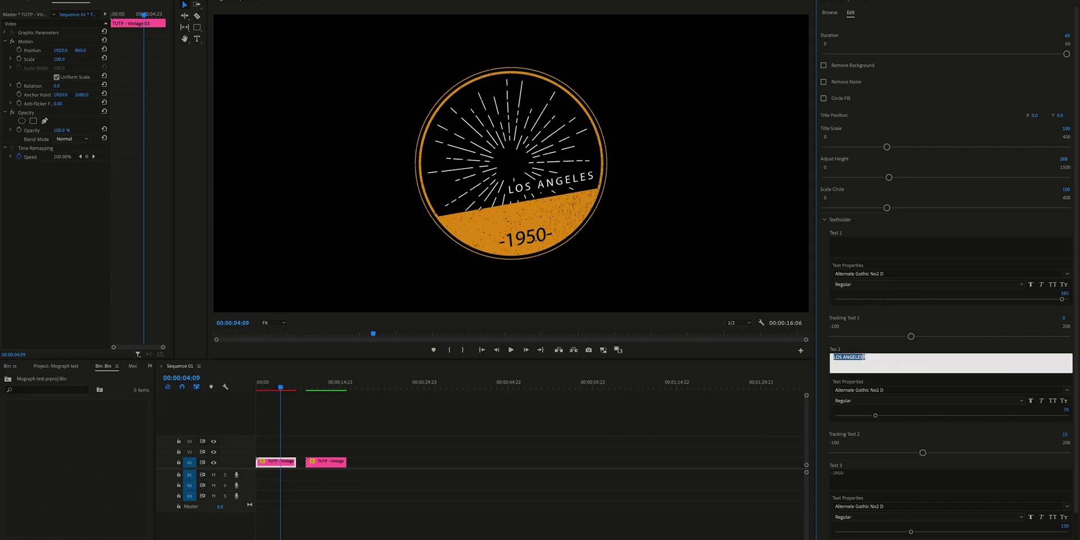
double_click(846, 476)
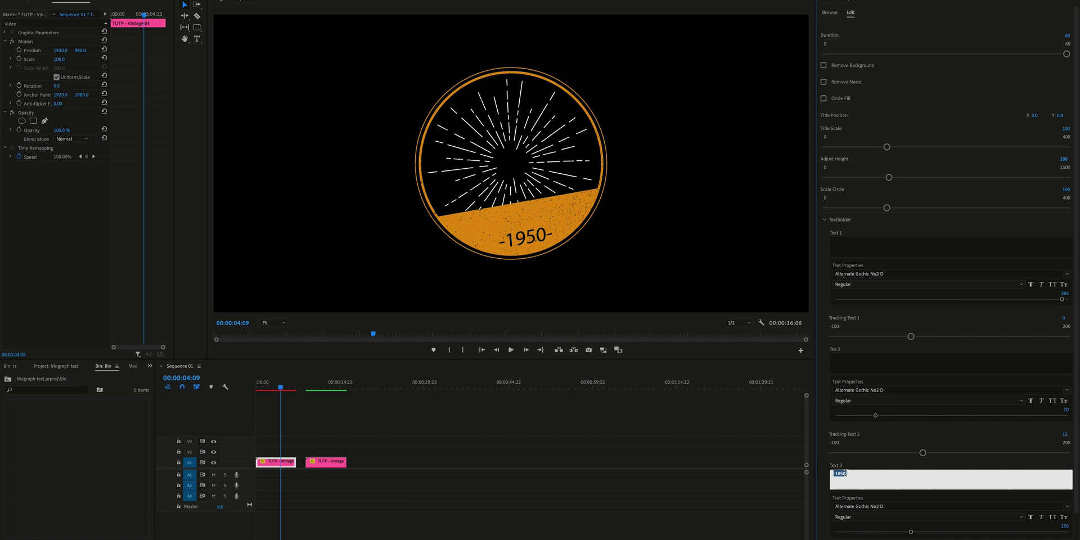
key("BackSpace")
left_click_drag(326, 462, 286, 452)
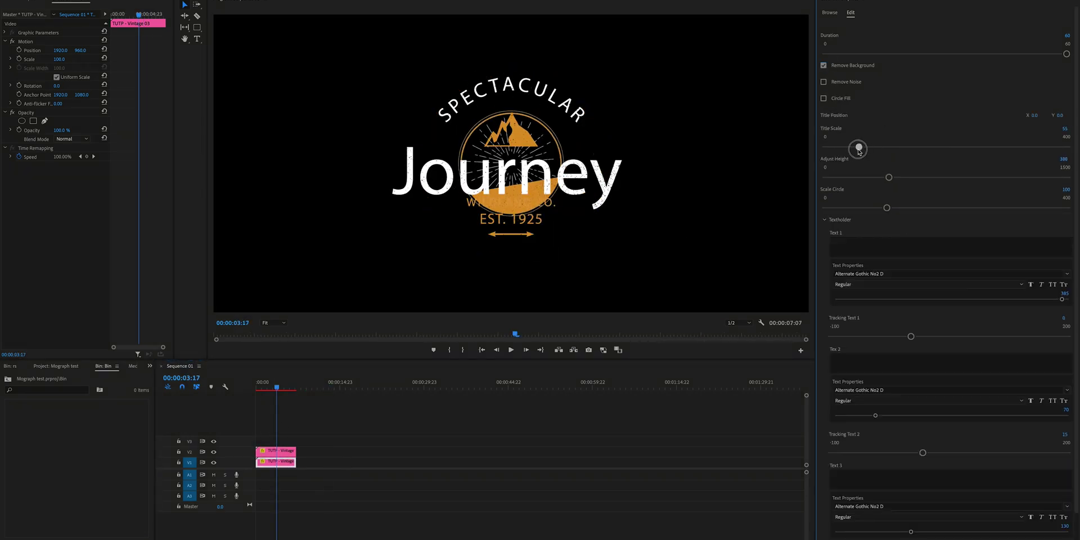
left_click_drag(887, 130, 863, 130)
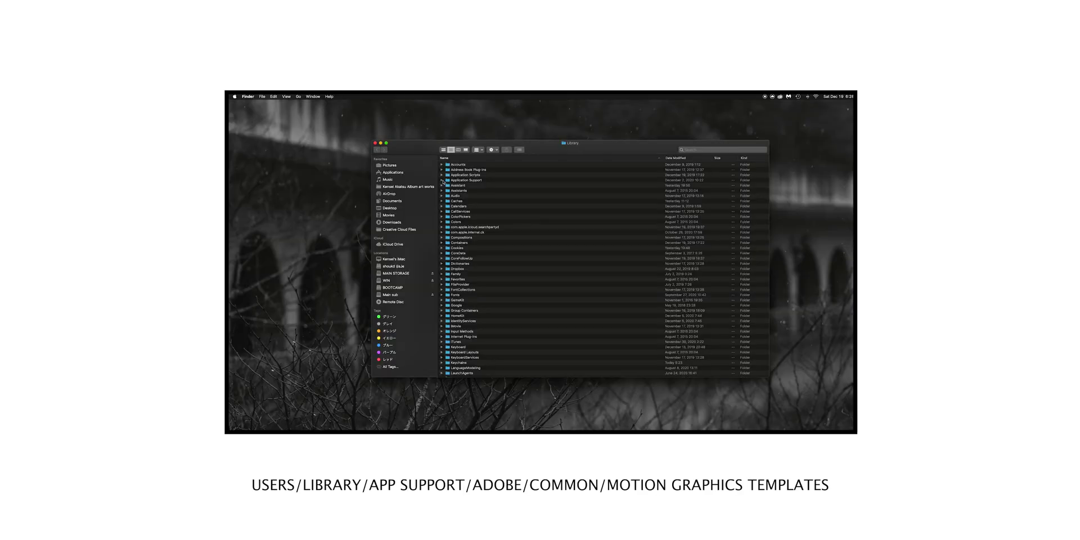
- Expand Application Support > Adobe > Common and select the Motion Graphics Templates folder
left_click(442, 180)
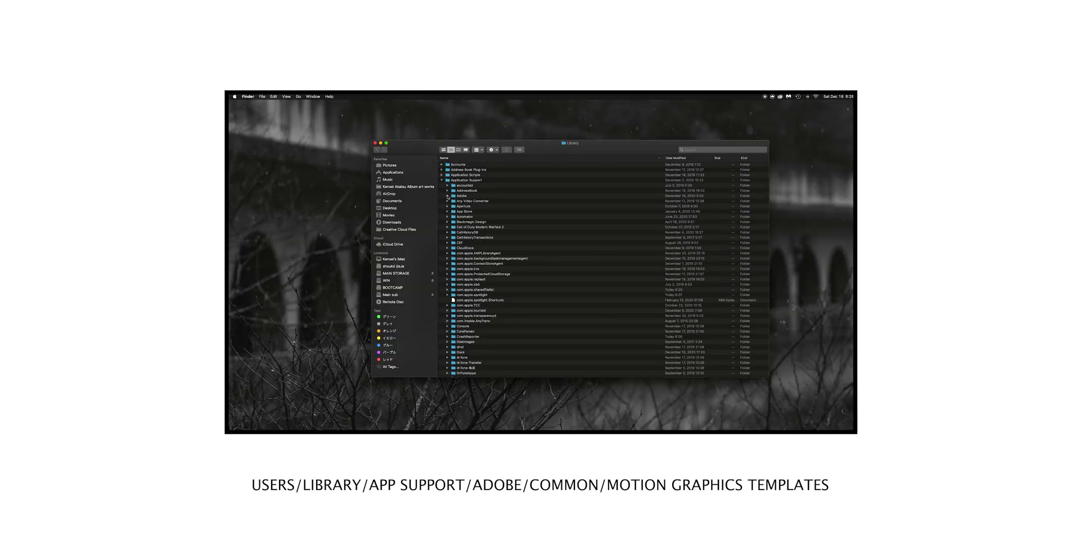
left_click(447, 196)
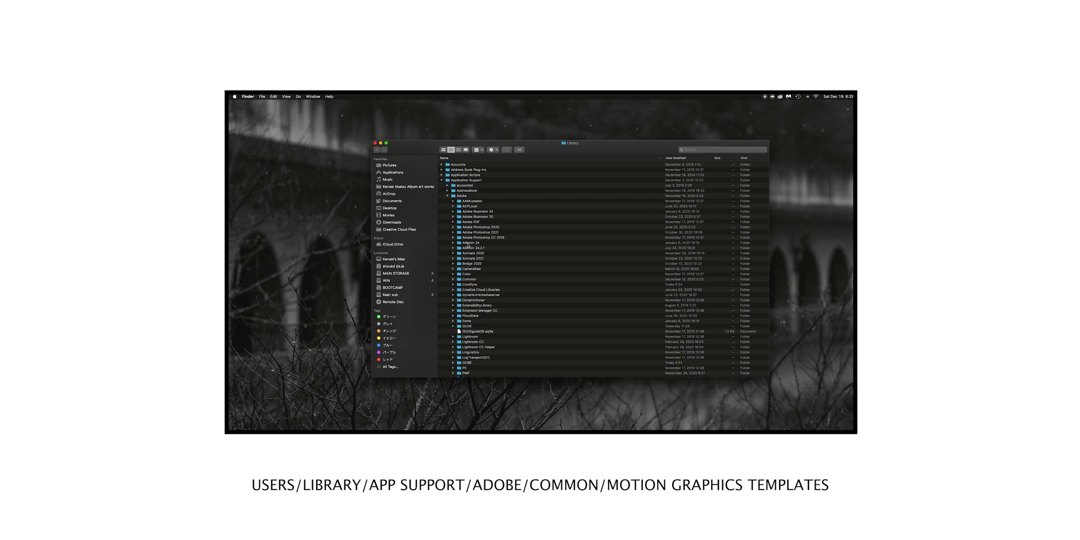
left_click(453, 280)
scroll(481, 291, "down", 1)
left_click(479, 300)
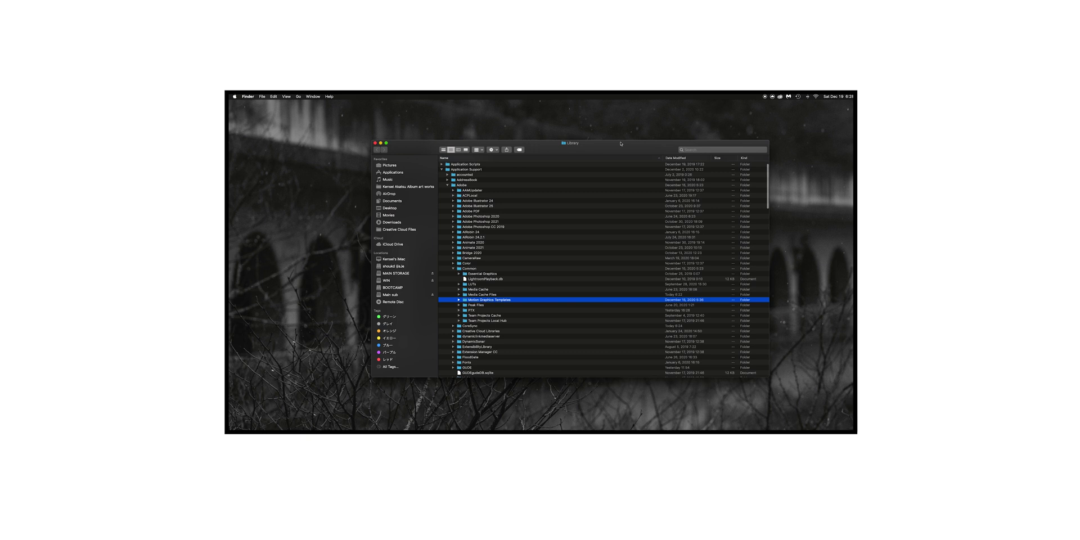
- Drag TUTP - MOGRT Files from The Ultimate Titles Pack into Motion Graphics Templates
left_click(369, 243)
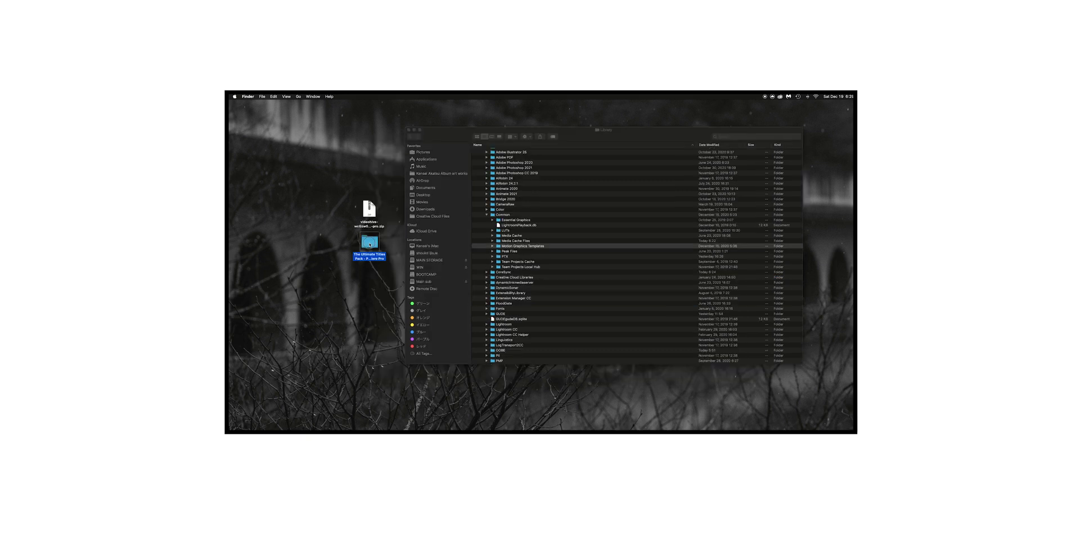
double_click(370, 243)
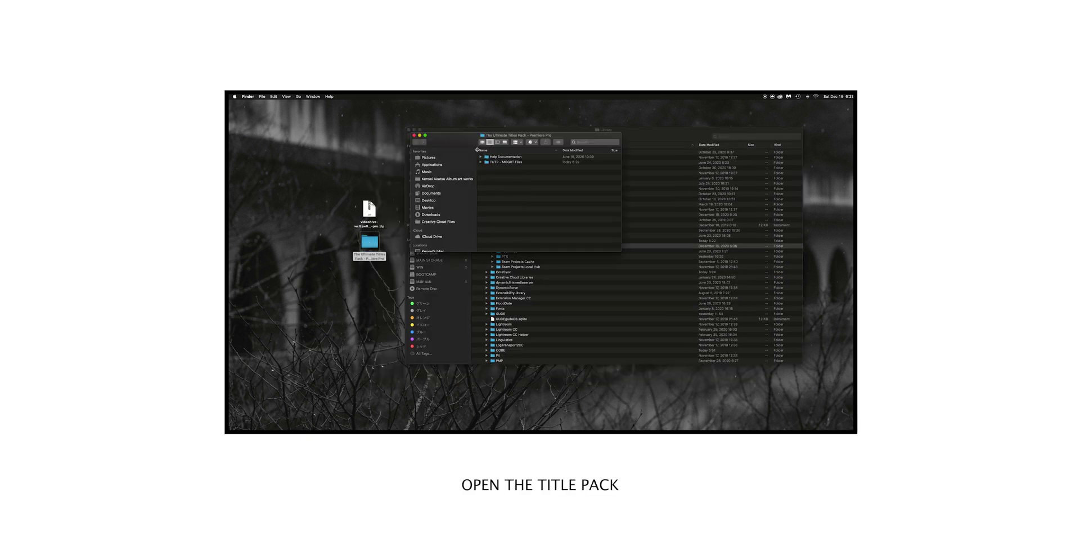
left_click_drag(459, 141, 371, 163)
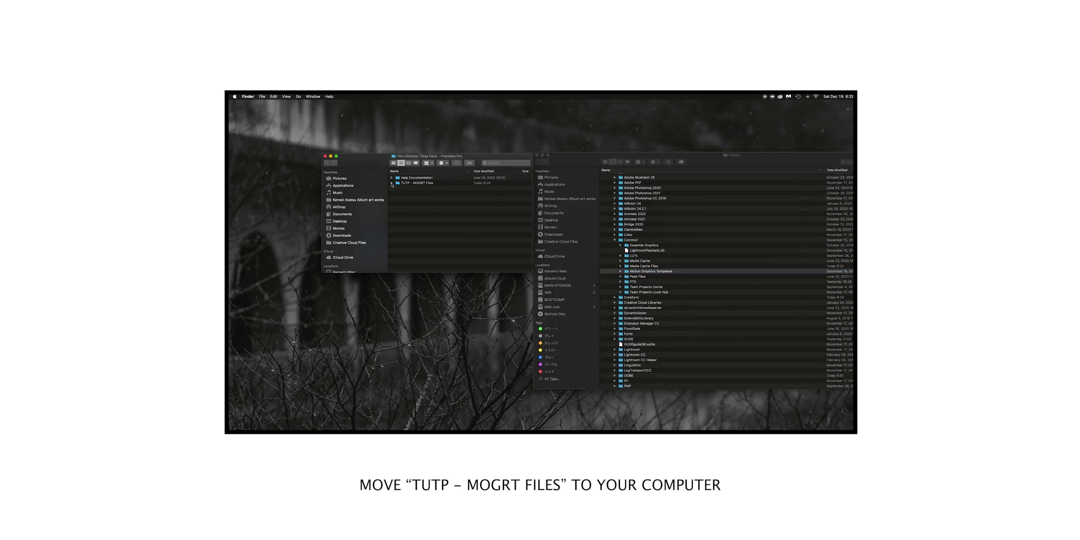
left_click(392, 183)
left_click(418, 184)
left_click_drag(667, 259, 655, 273)
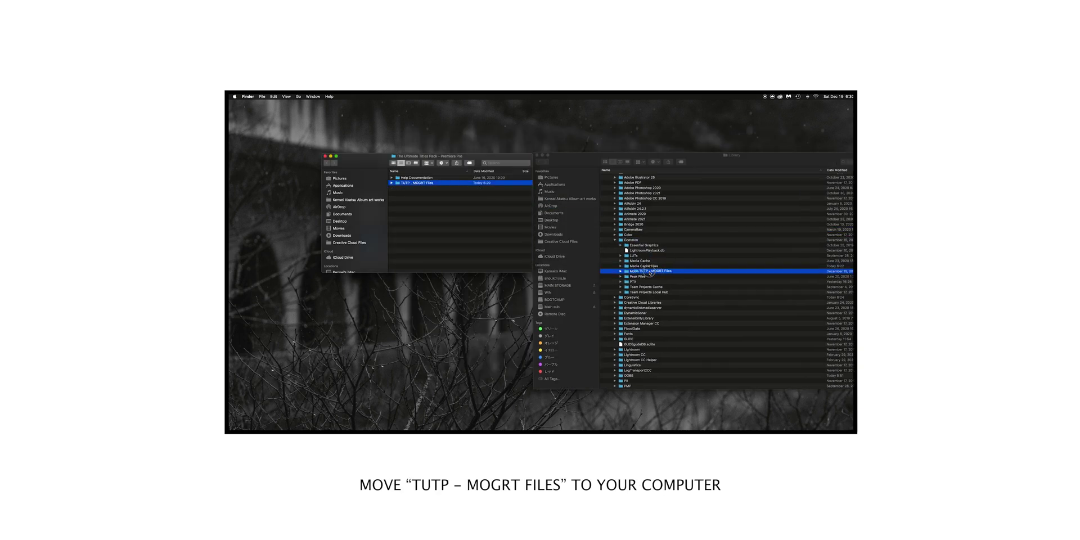